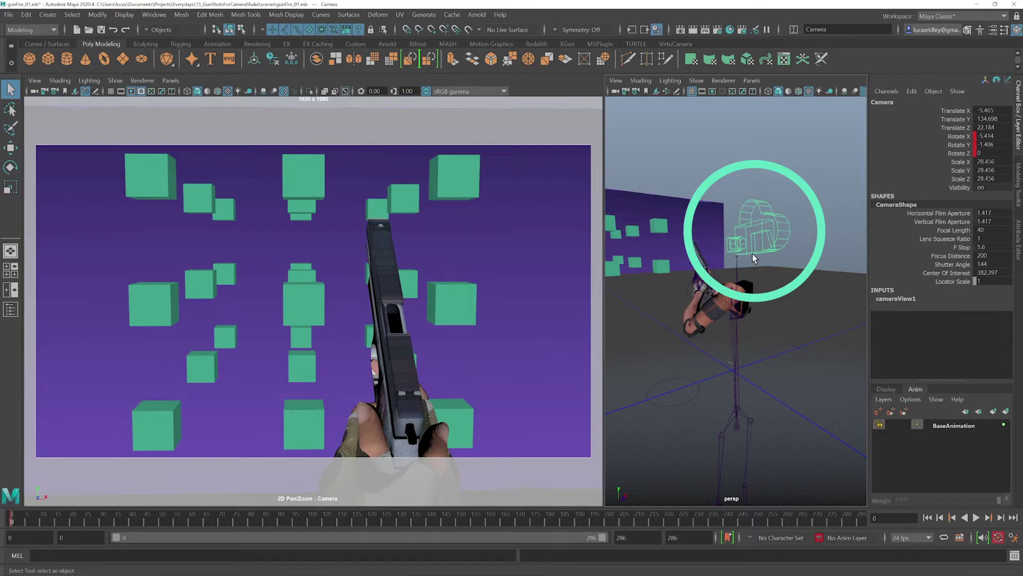
Step: Import the gunFire2_24_TR.atom animation from the 24fps_TR folder onto the selected camera with ATOM
left_click(9, 15)
mouse_move(46, 241)
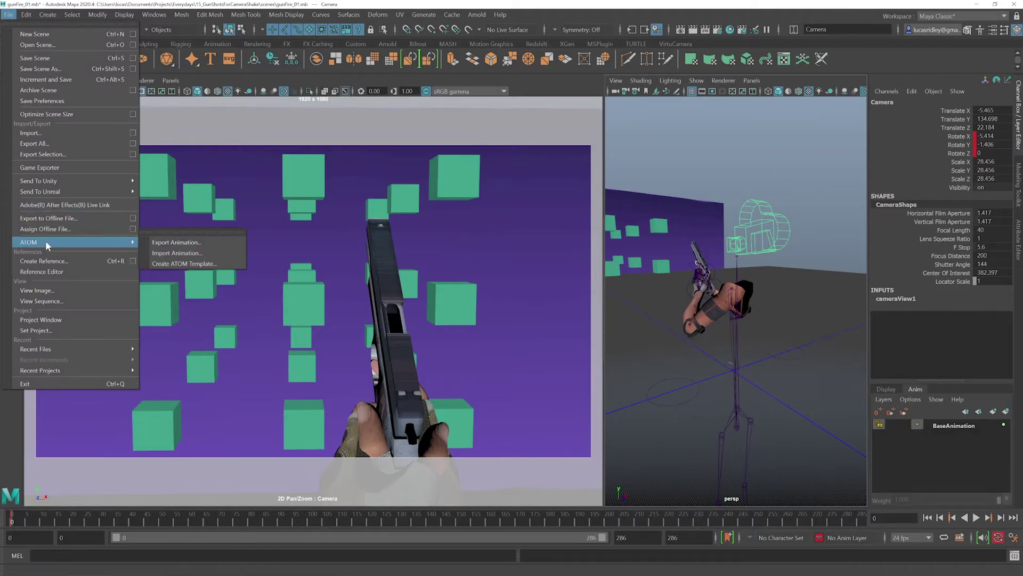
left_click(198, 248)
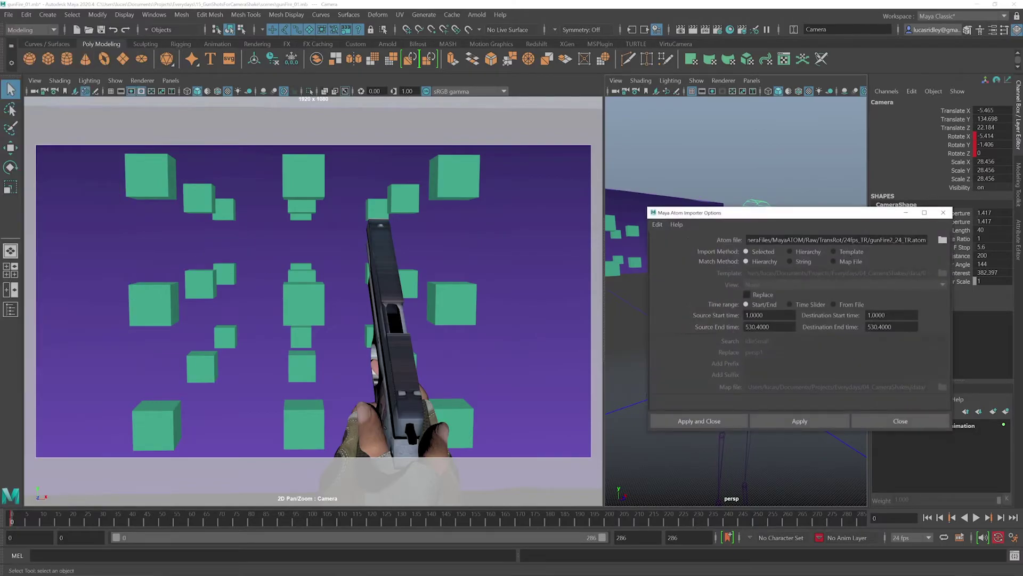
left_click(942, 240)
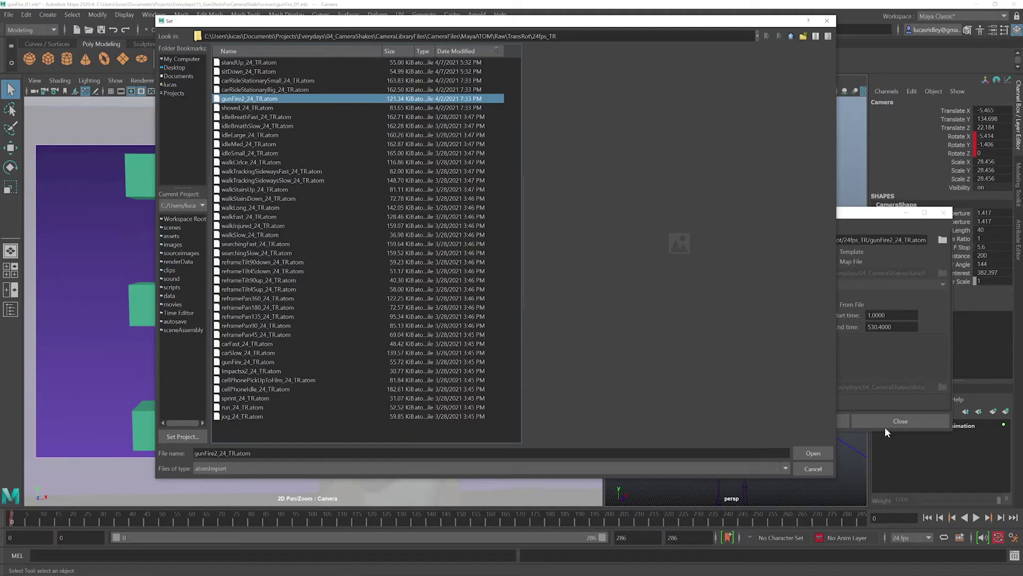
left_click(811, 454)
left_click(725, 423)
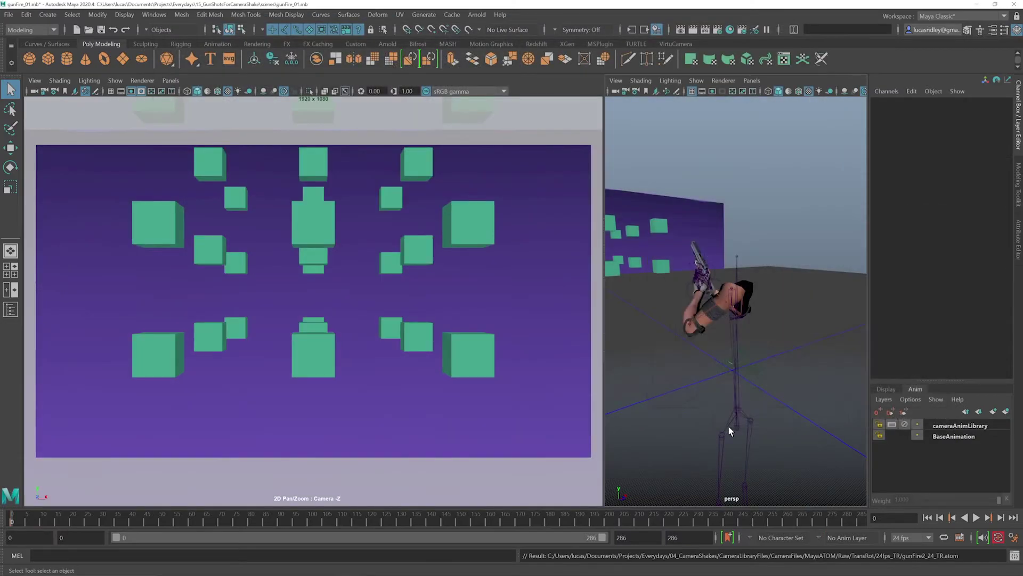
Step: Set the cameraAnimLibrary animation layer's mode to Additive and play back the camera shake
right_click(950, 428)
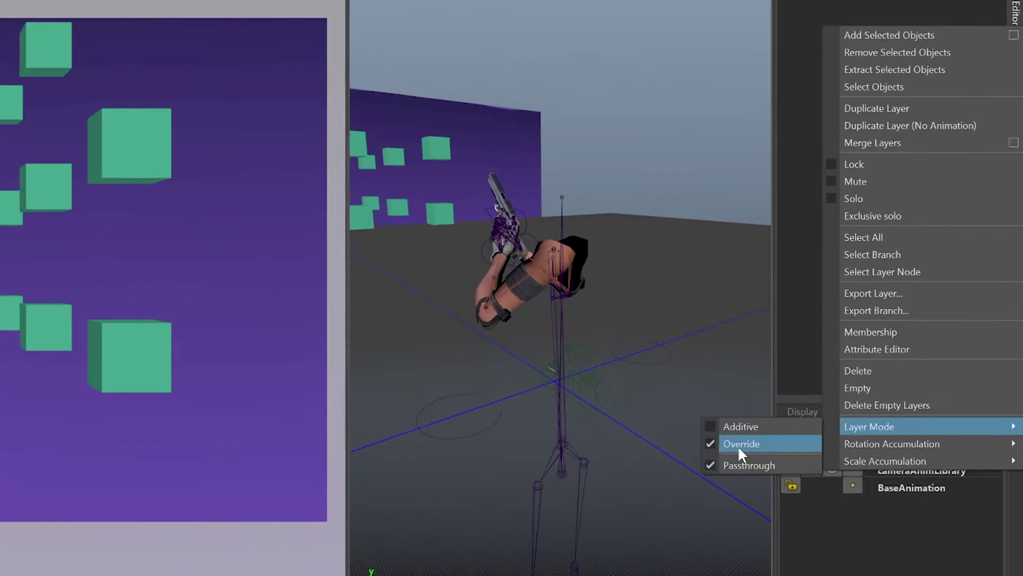
left_click(728, 432)
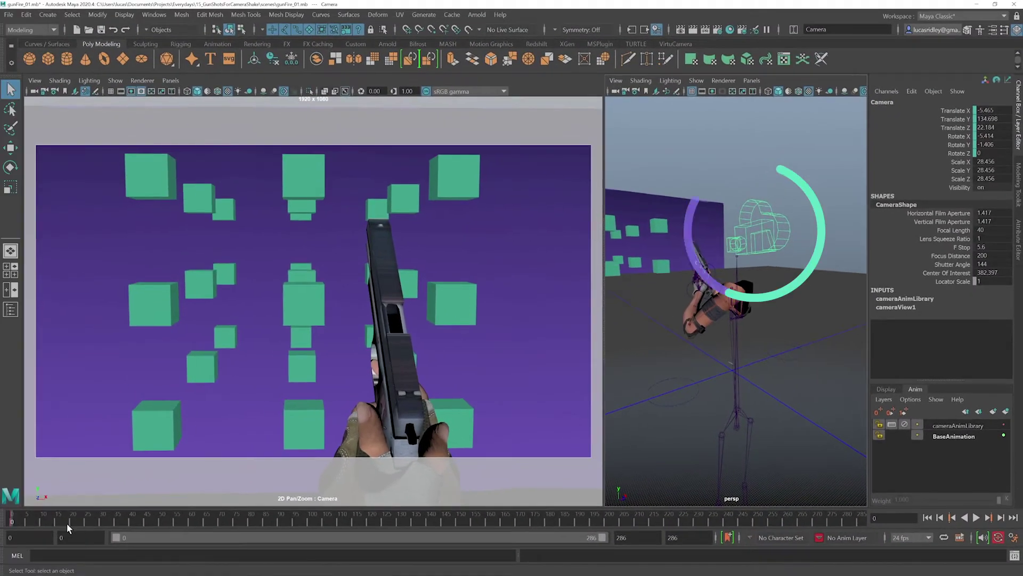
key("alt+v")
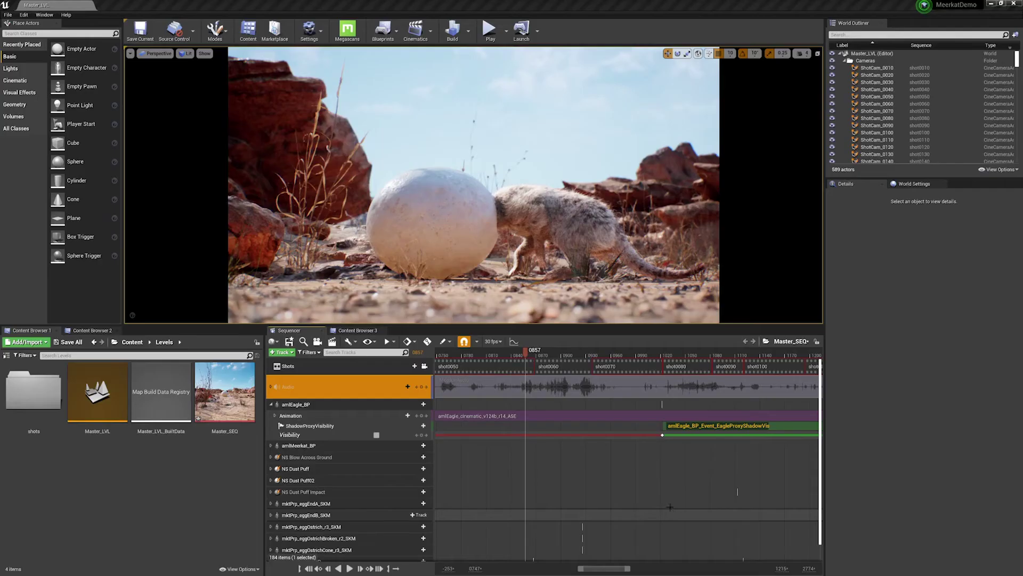
Step: Switch to Unreal Editor and play Master_SEQ through the egg-breaking moment from shot0060 into shot0070
left_click_drag(523, 354, 566, 352)
key("space")
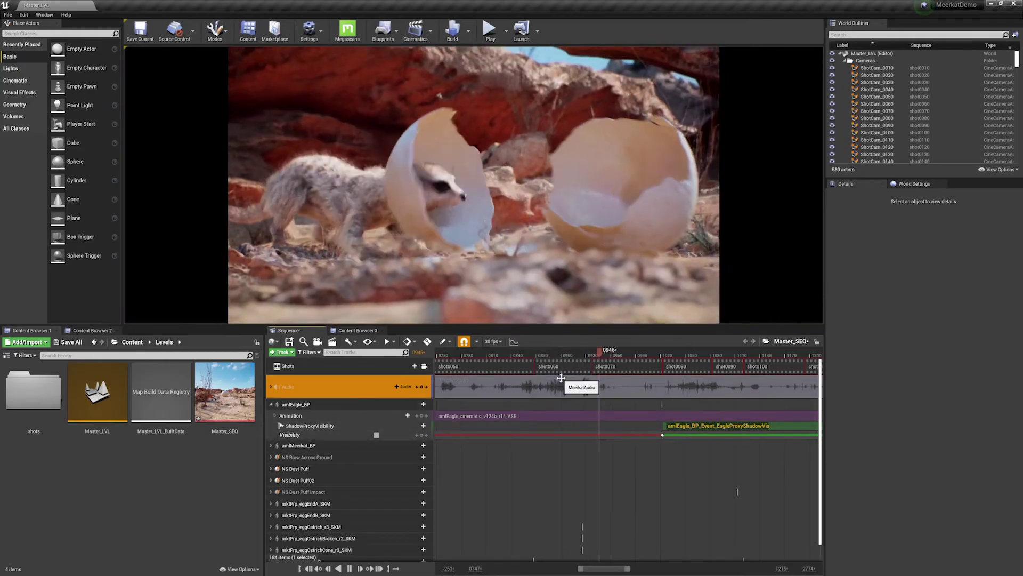
key("space")
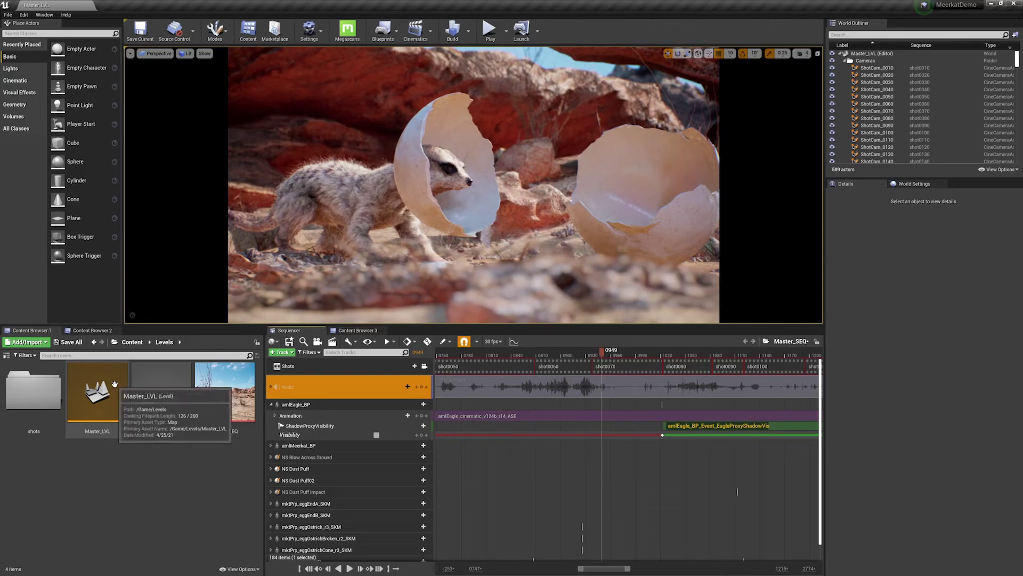
Step: Reveal Master_LVL in File Explorer and copy the _CameraLibrary folder from CameraFiles > Unreal into the project's Levels folder
right_click(114, 385)
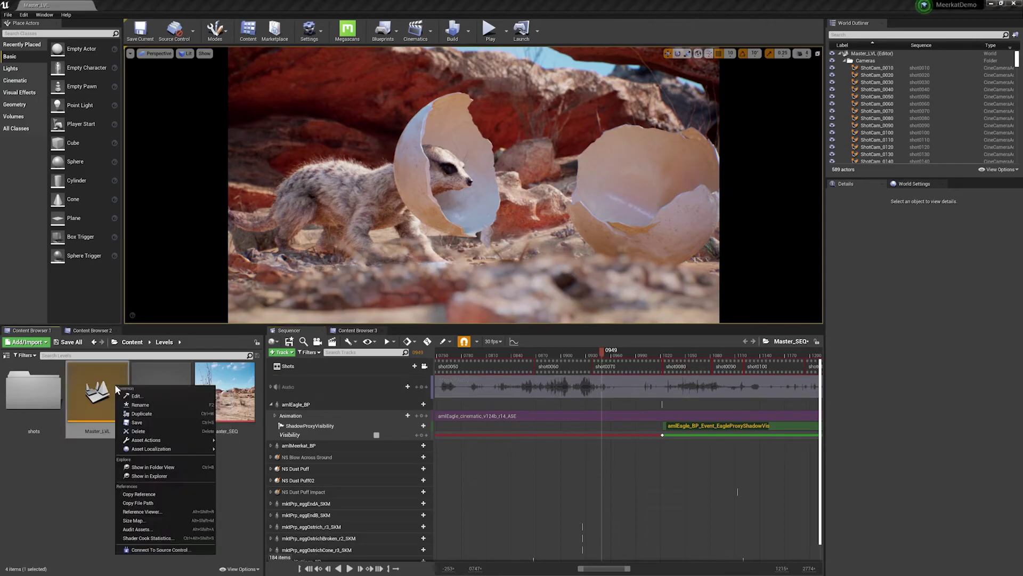
left_click(157, 476)
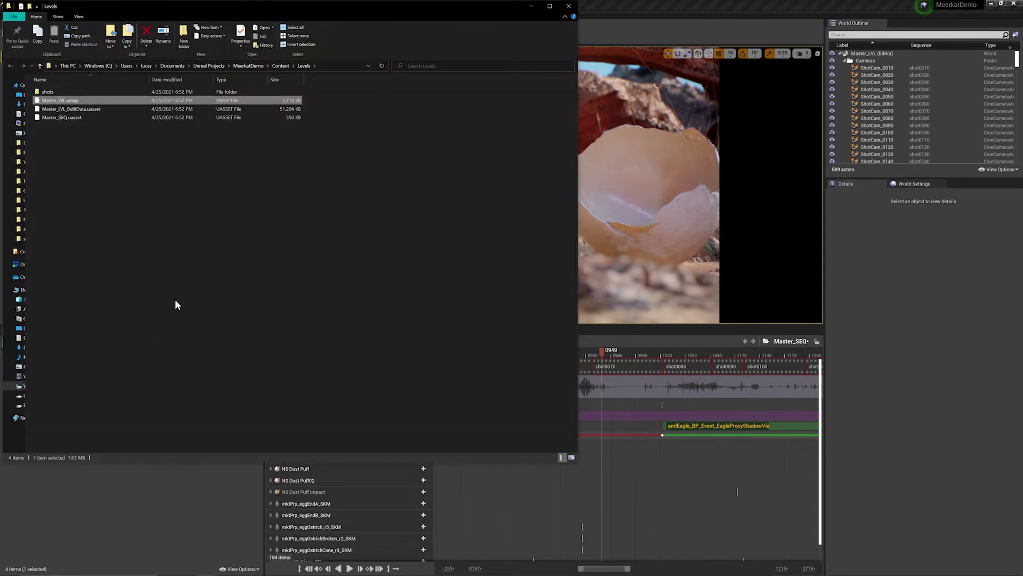
left_click_drag(176, 5, 550, 82)
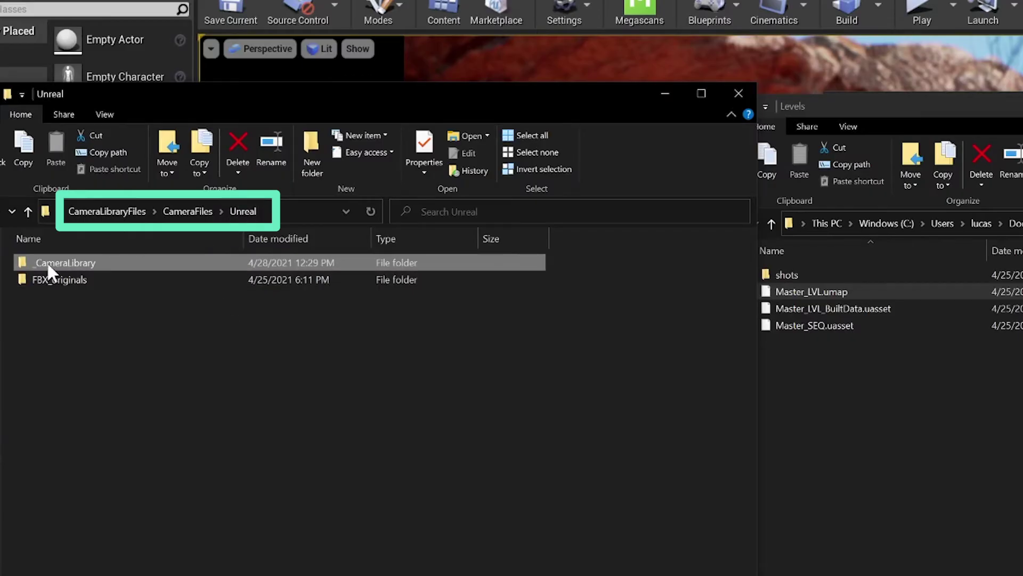
left_click_drag(56, 263, 870, 460)
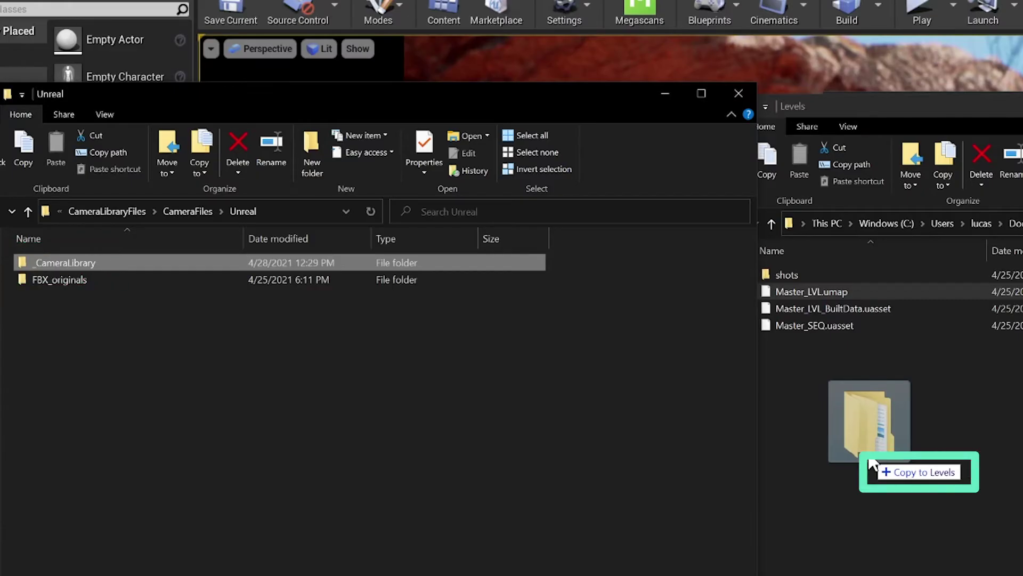
left_click_drag(870, 460, 870, 454)
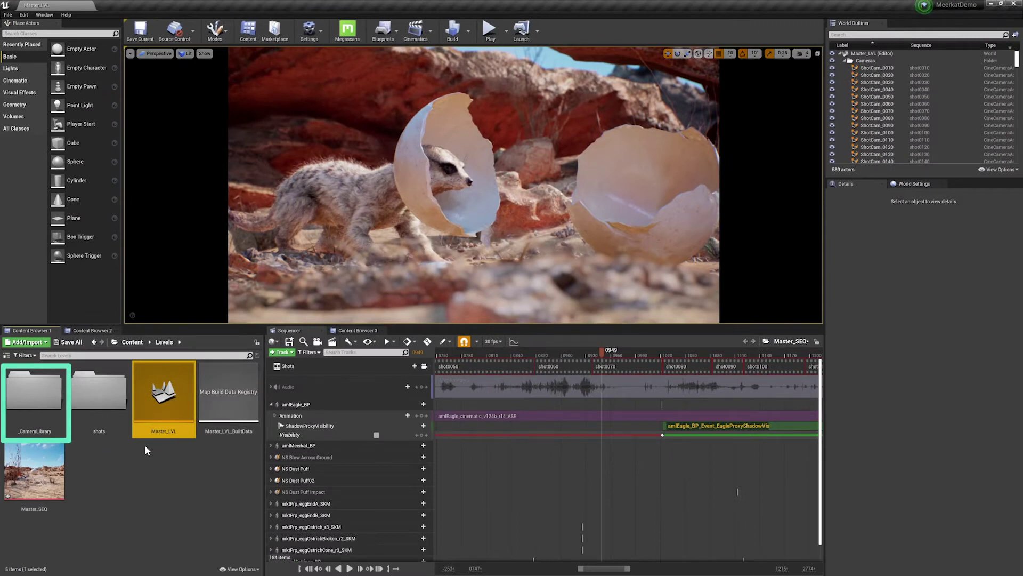
Step: Open the shot0060 subsequence in Sequencer, collapse the NS_Bugs track and expand the ShotCam_0060 track
left_click(573, 369)
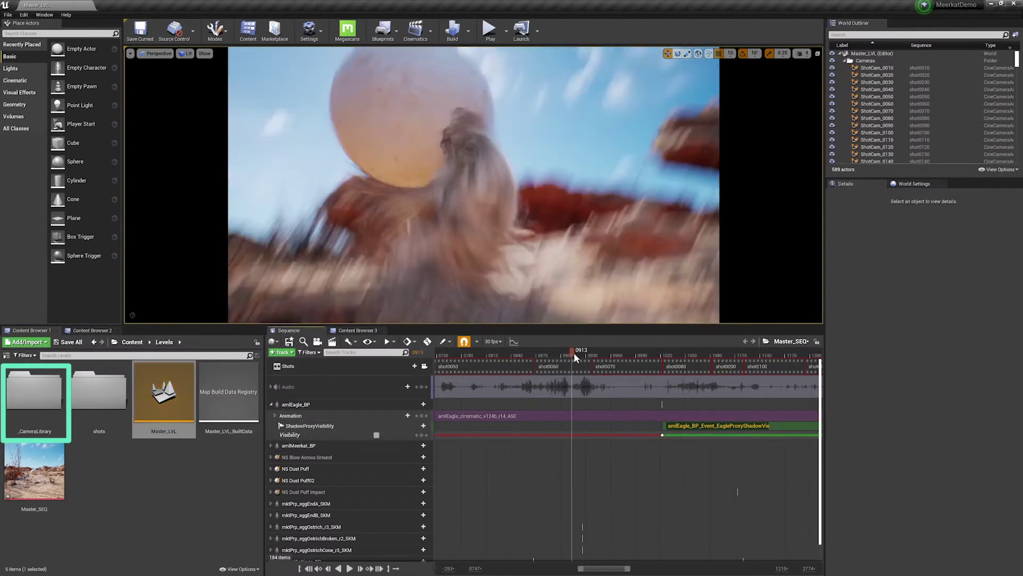
double_click(564, 369)
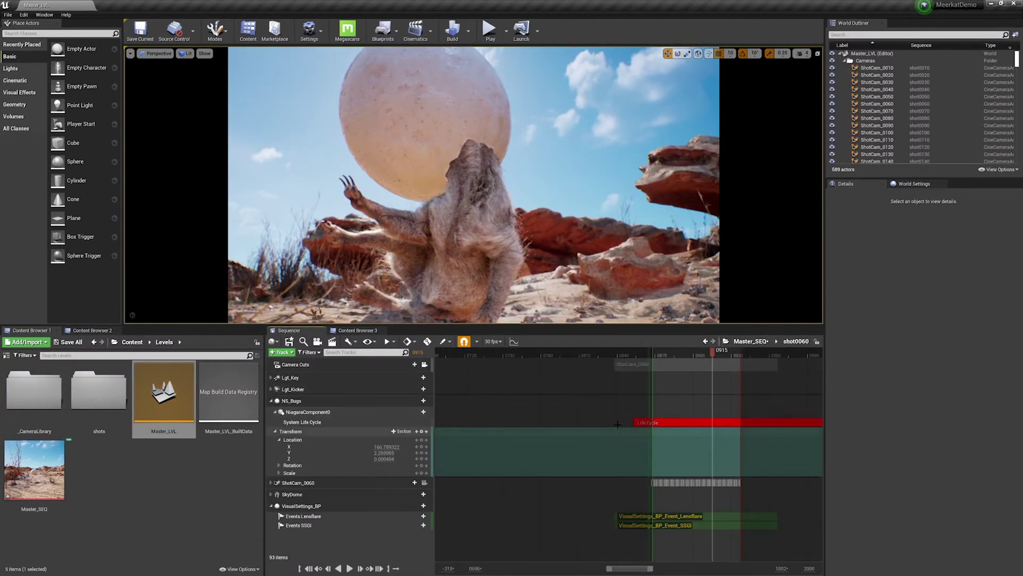
right_click_drag(617, 425, 669, 394)
left_click(271, 400)
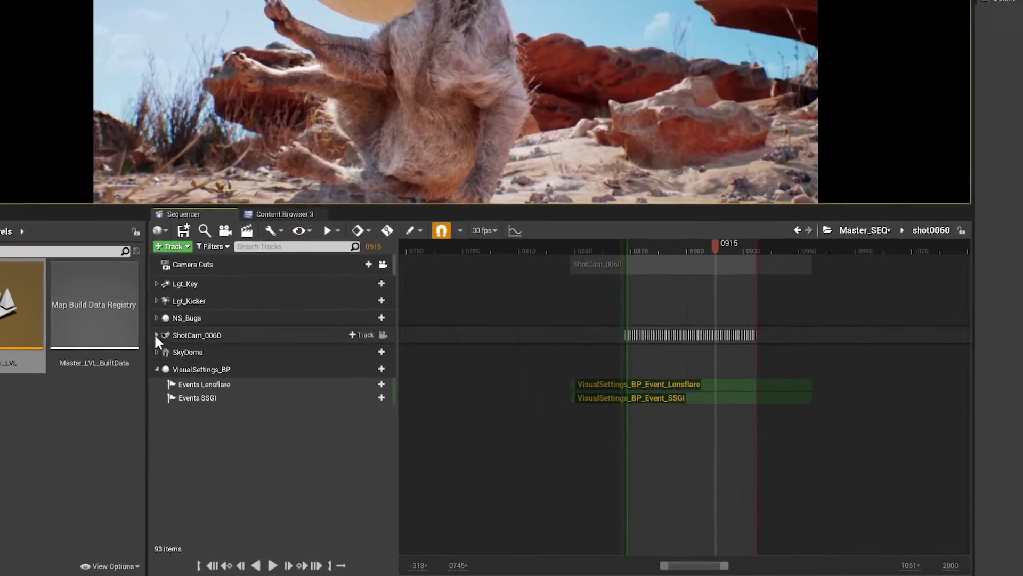
left_click(157, 336)
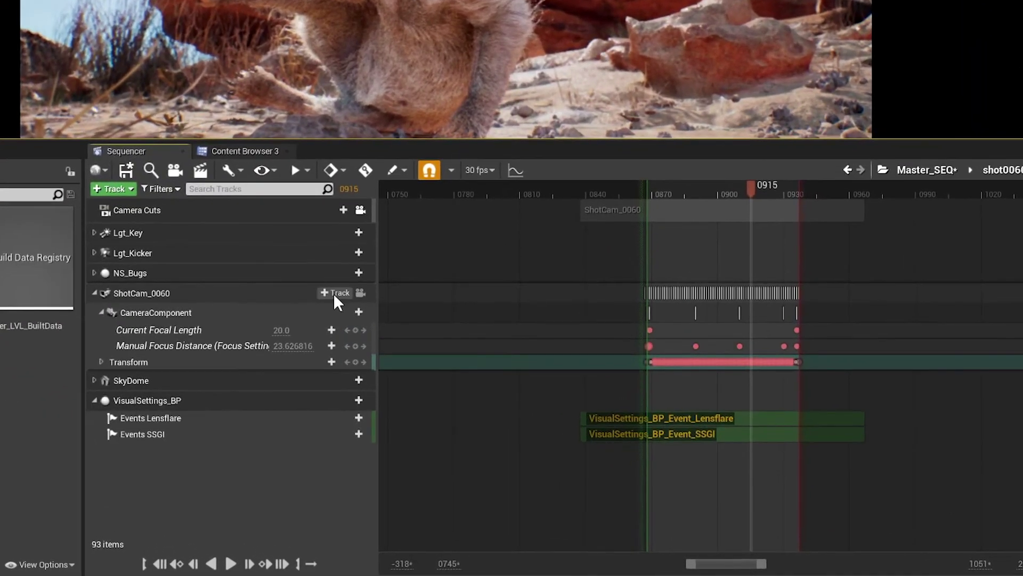
Step: Add the Impactsx2_R camera animation sequence to ShotCam_0060, finding it with the search text "imp"
left_click(334, 292)
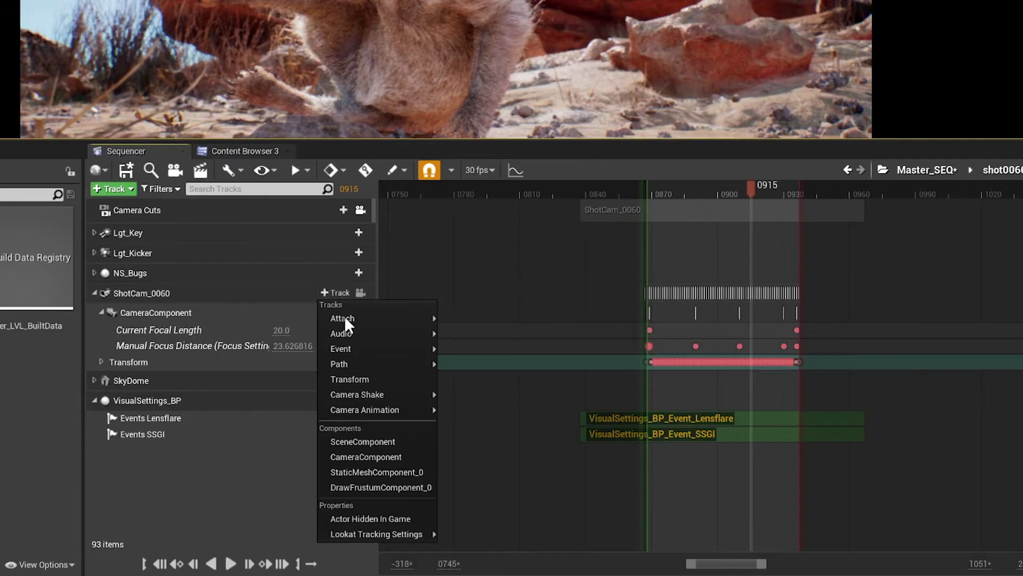
mouse_move(383, 405)
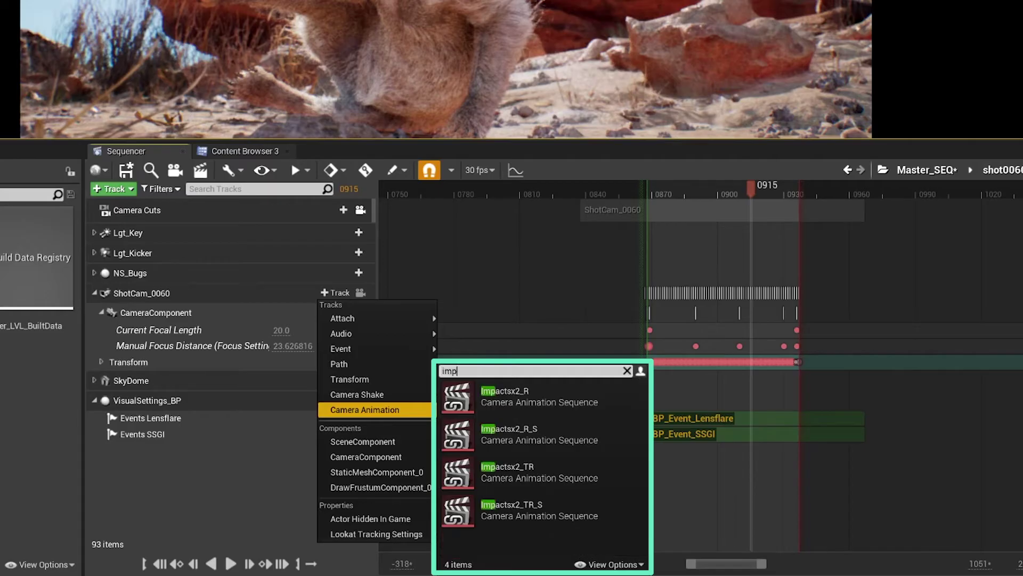
left_click(569, 402)
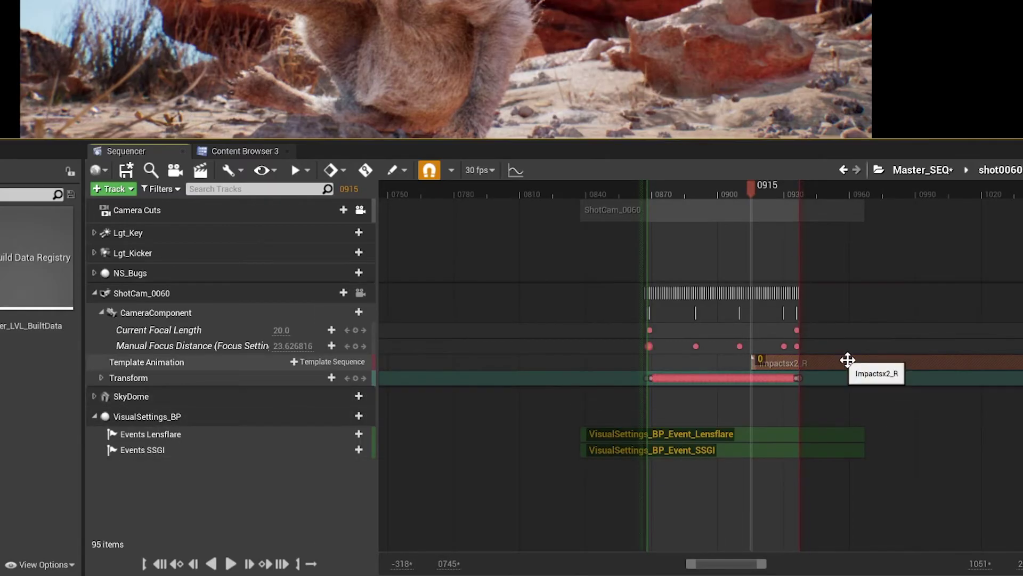
Step: Shift the Impactsx2_R template animation to start at frame 0885 and play back the shot to check its timing
left_click_drag(830, 365, 840, 357)
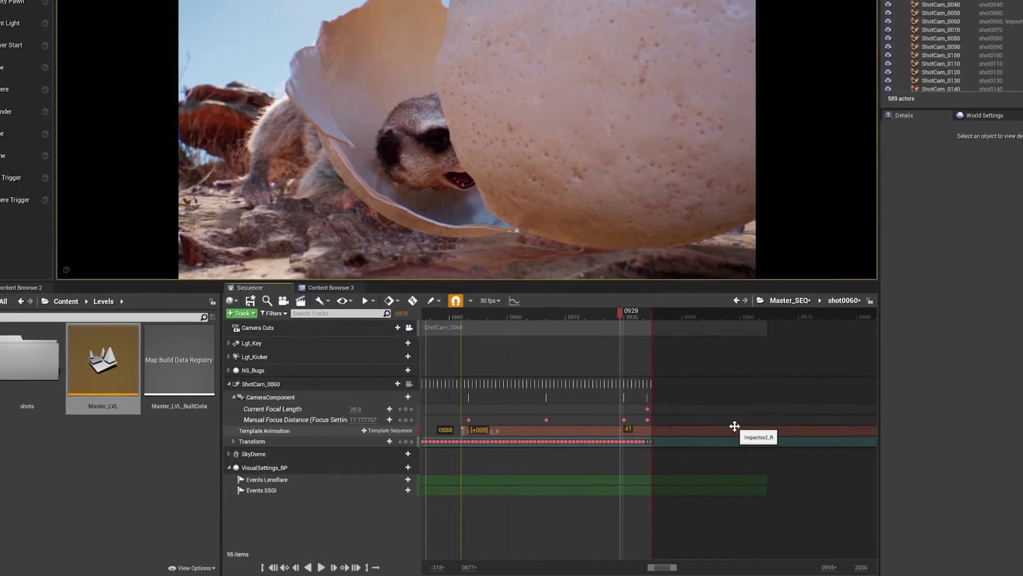
left_click_drag(734, 426, 726, 426)
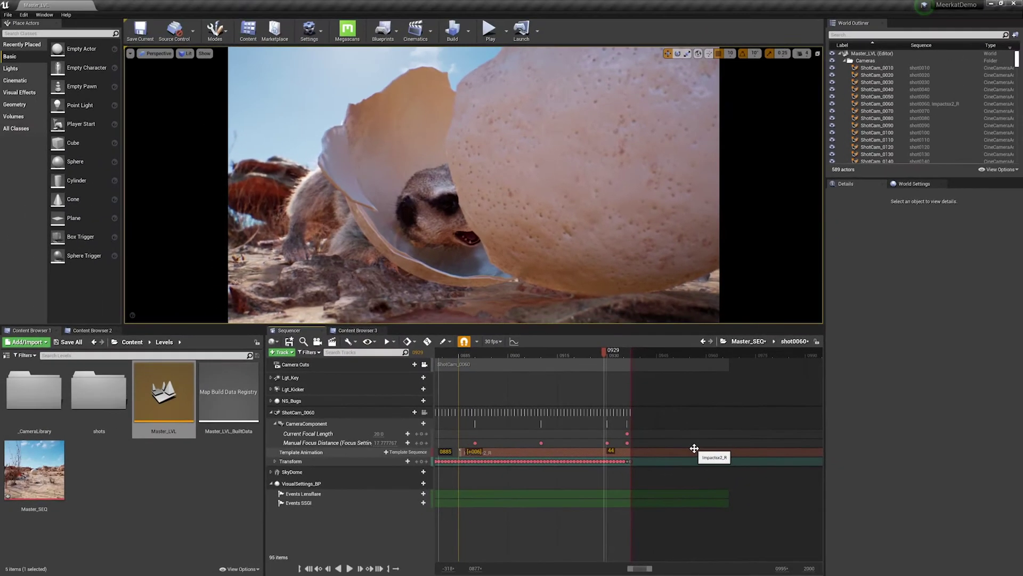
left_click(531, 352)
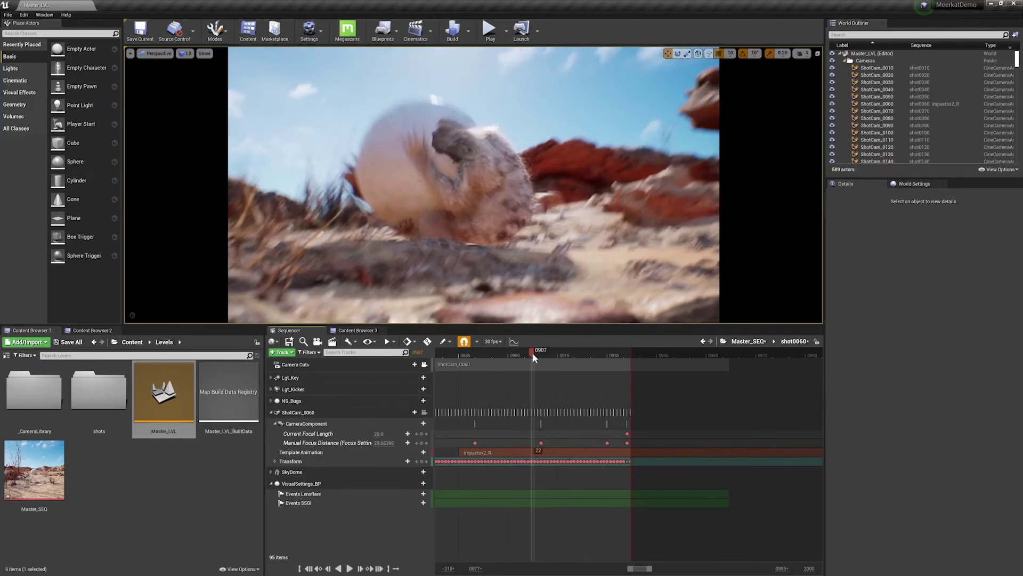
key("space")
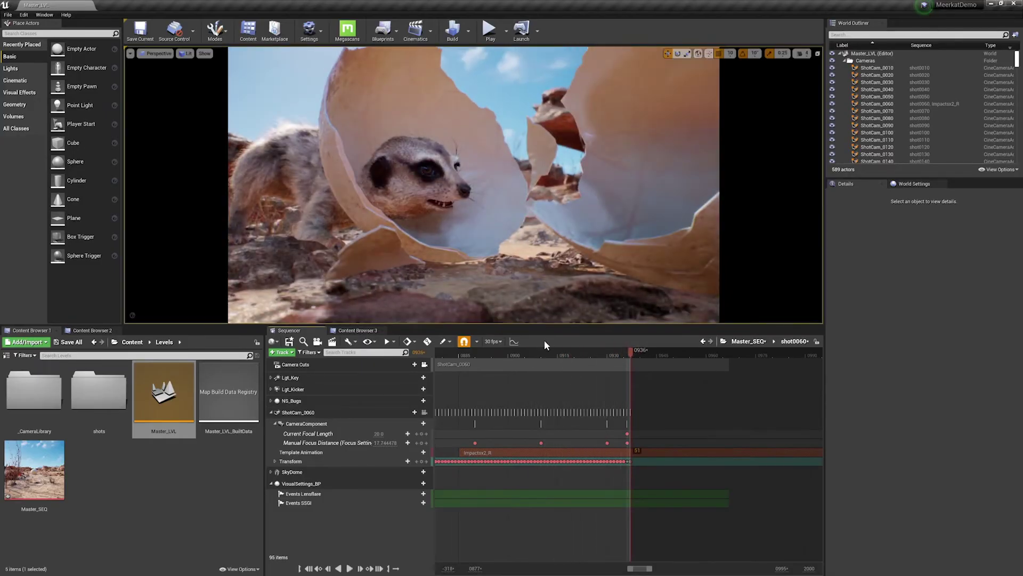
left_click(509, 353)
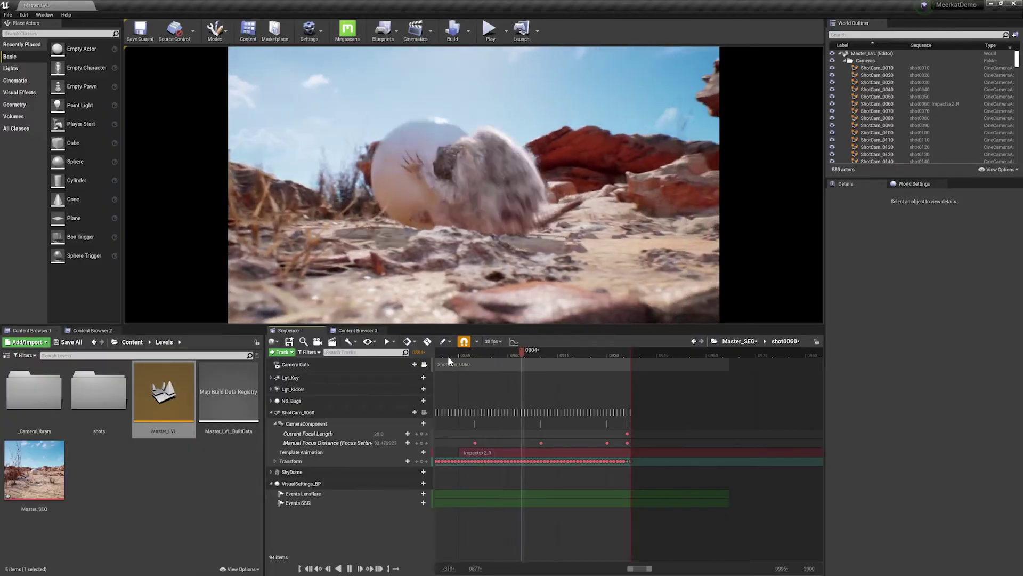
Step: Open the Impactsx2_R sequence, set its transform Weight to 3.0 and return to shot0060
double_click(528, 452)
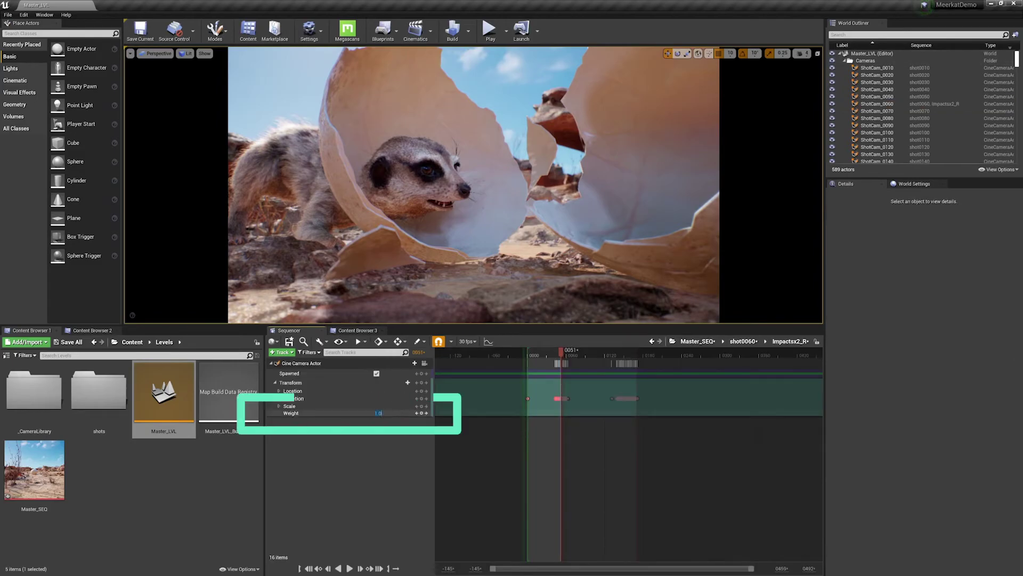
key("Return")
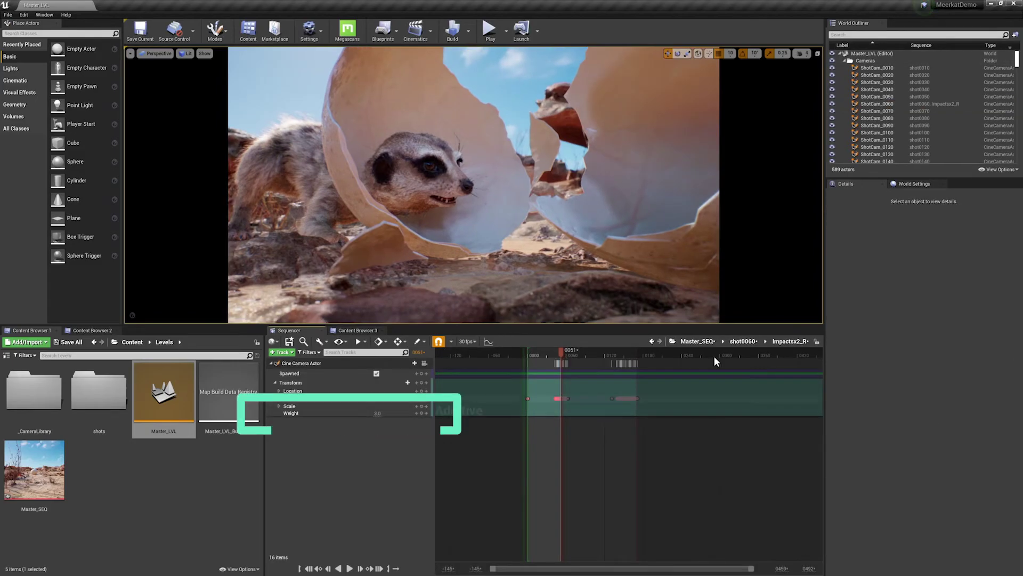
left_click(740, 341)
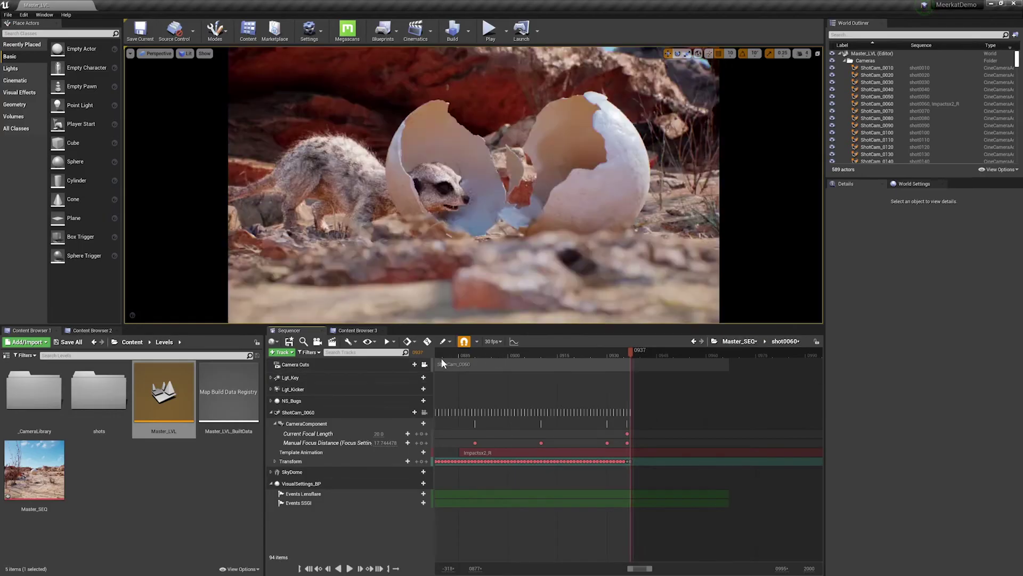